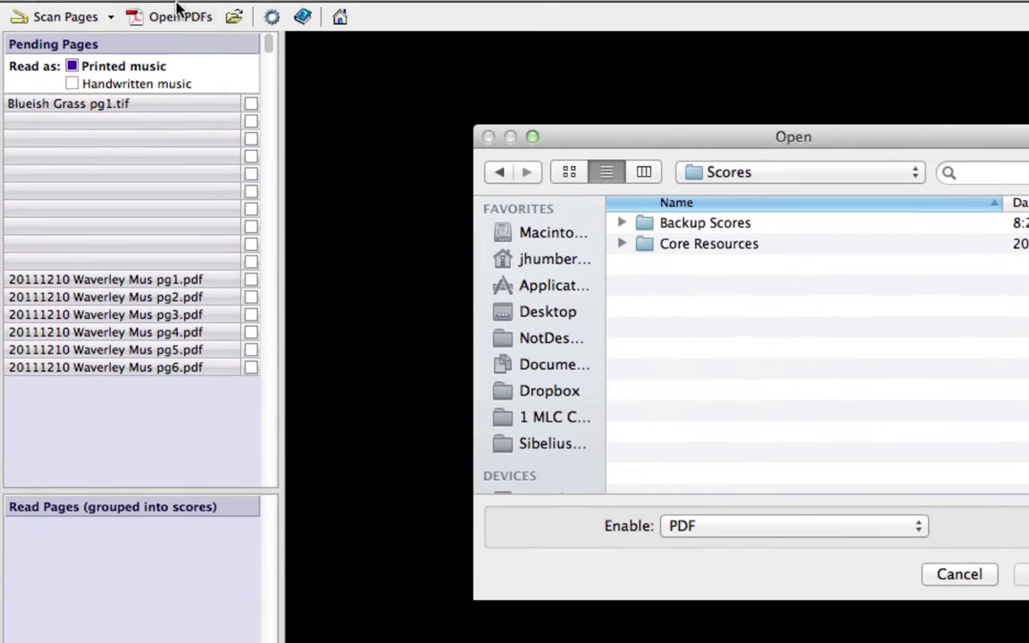
Open Timpani.pdf from Core Resources > Lesson 5 so PhotoScore Lite reads it
{"action": "double_click", "coordinate": [665, 246]}
{"action": "double_click", "coordinate": [668, 308]}
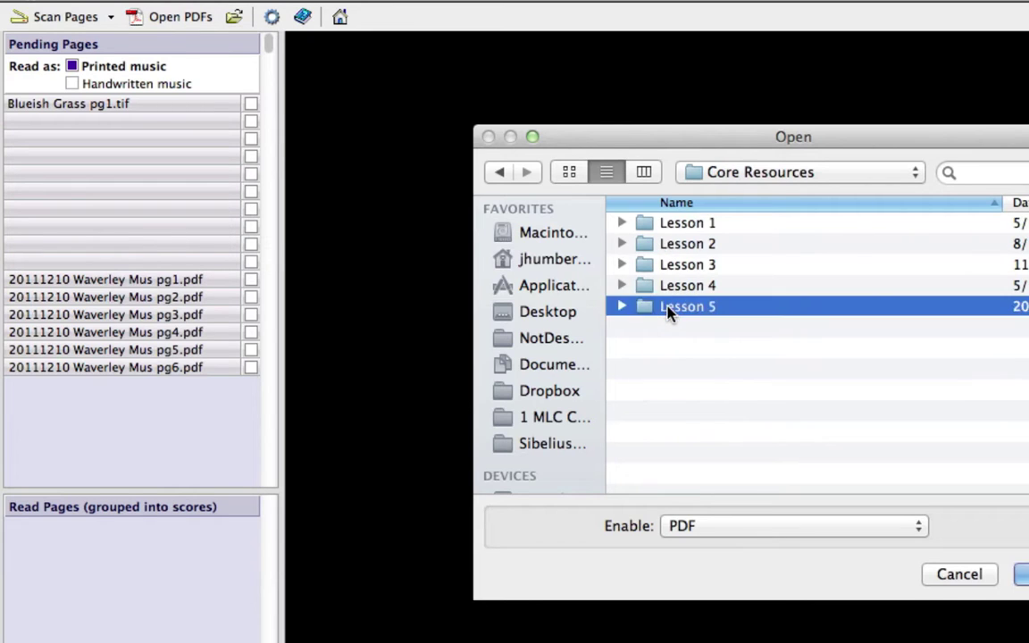
{"action": "left_click", "coordinate": [694, 327]}
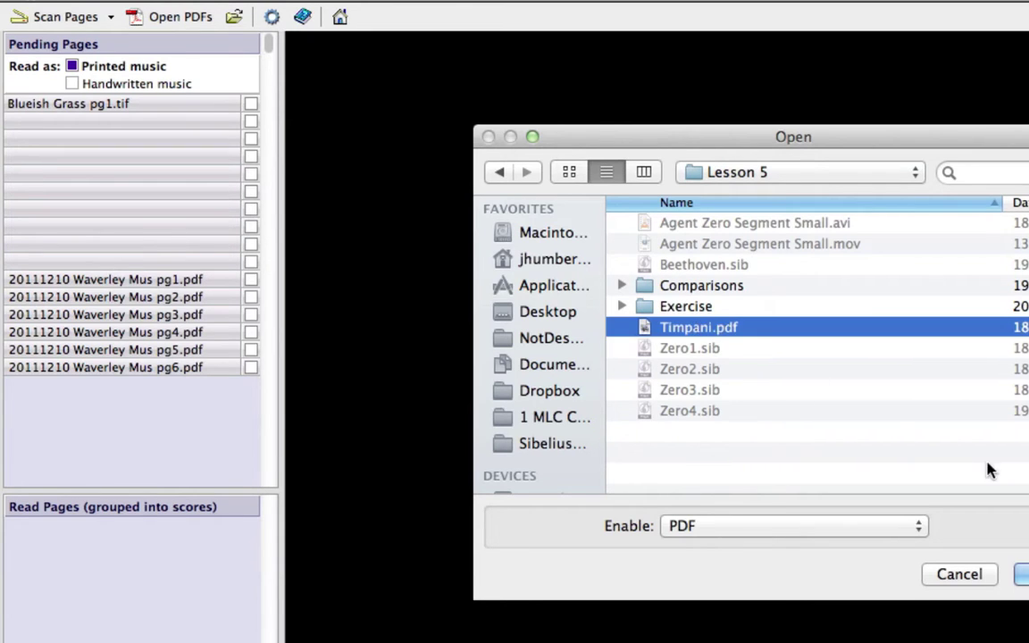
{"action": "key", "text": "Return"}
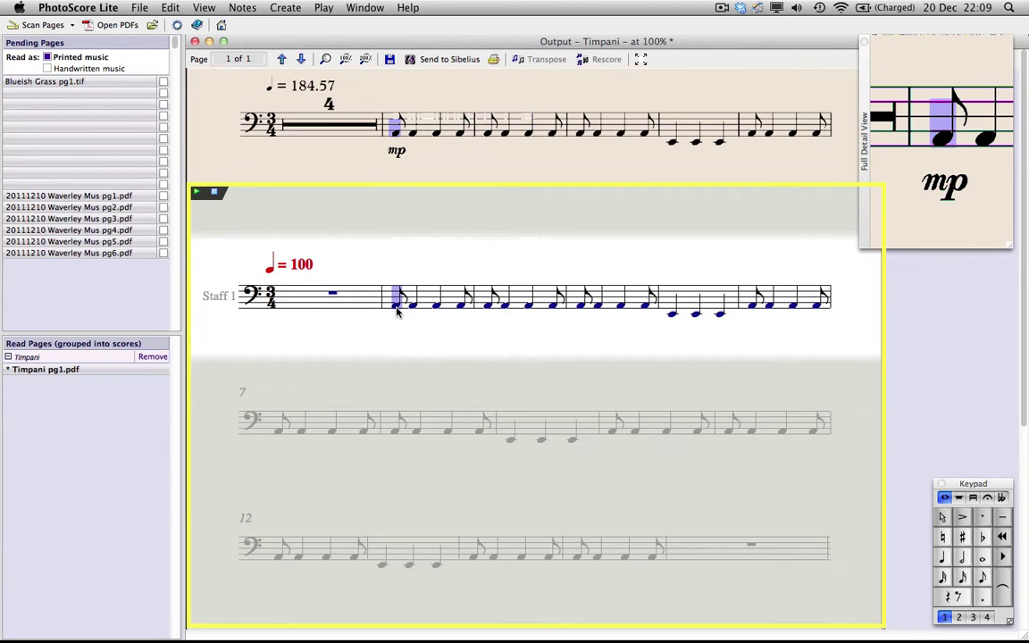
{"action": "key", "text": "space"}
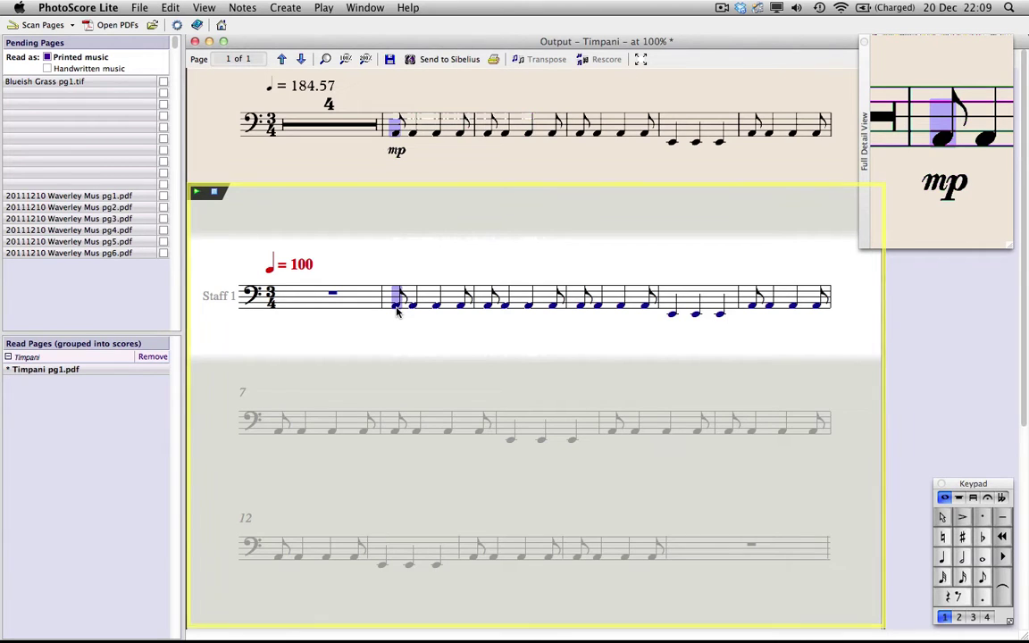
{"action": "left_click", "coordinate": [494, 306]}
{"action": "key", "text": "space"}
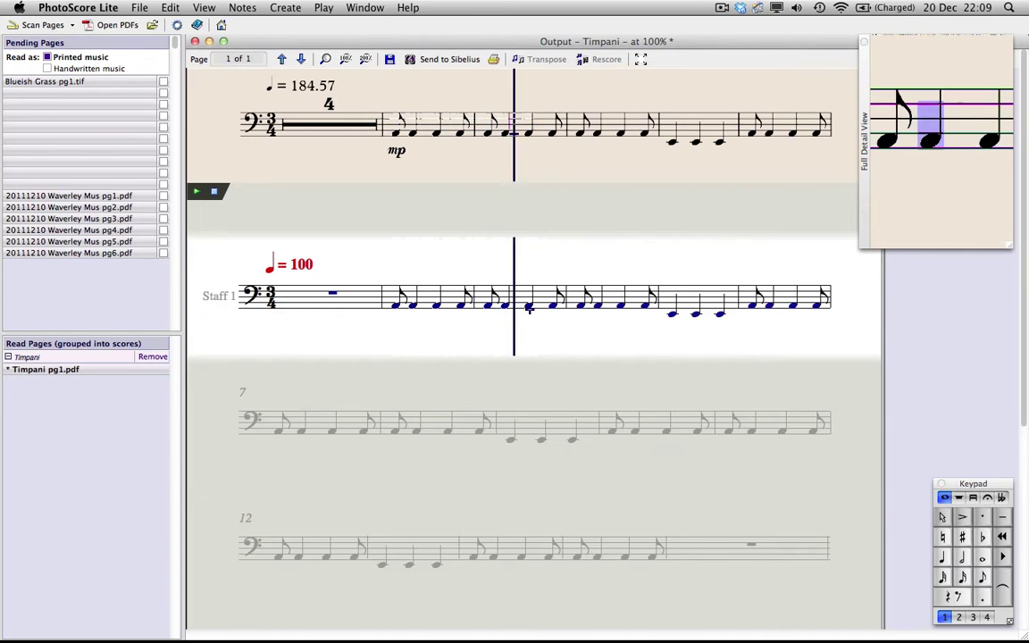
{"action": "left_click", "coordinate": [511, 437]}
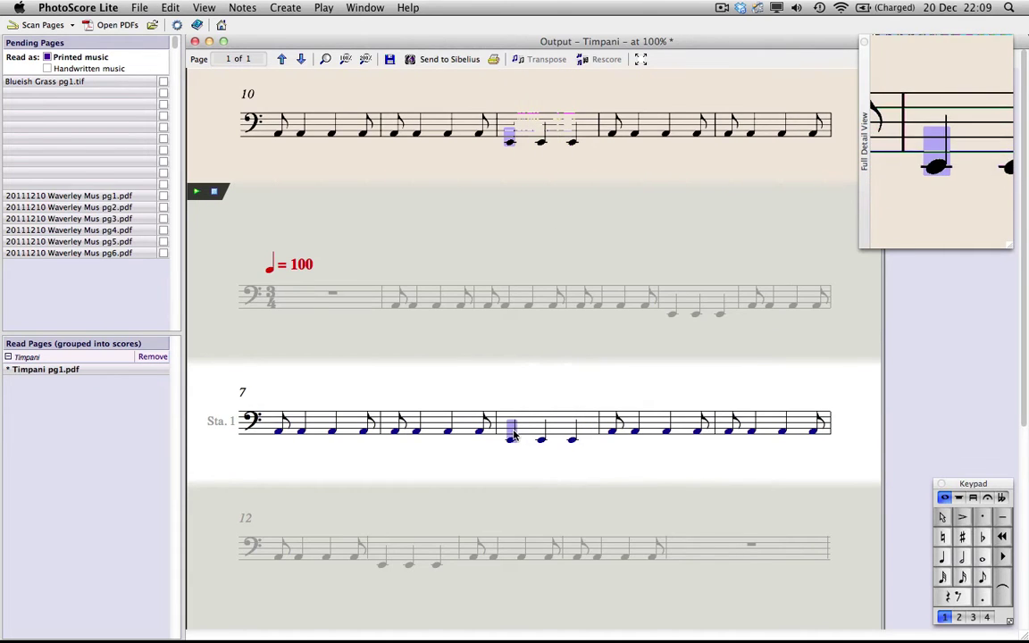
{"action": "left_click", "coordinate": [482, 430]}
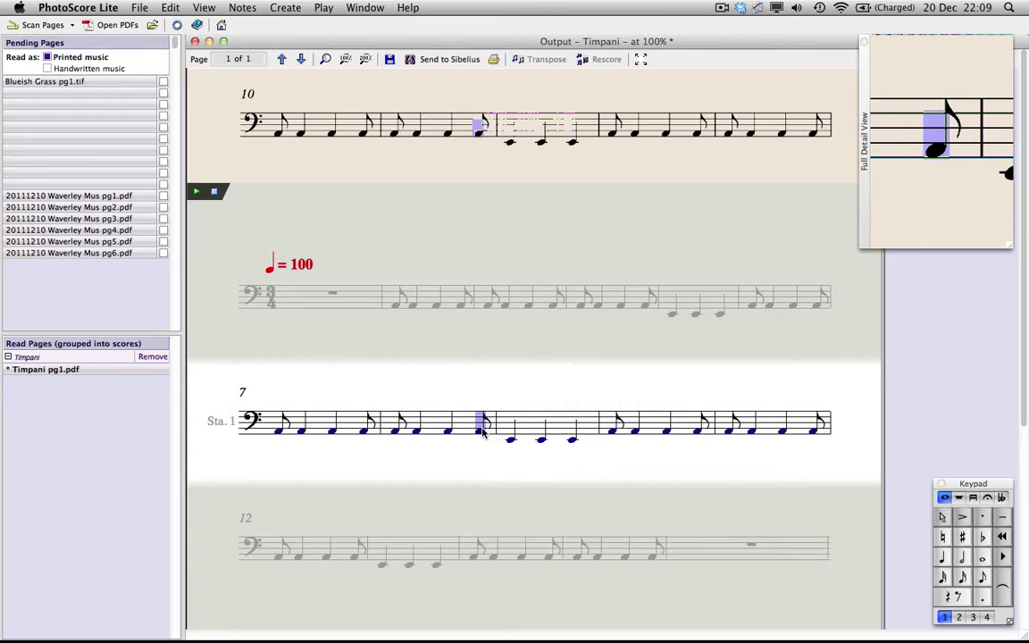
{"action": "left_click", "coordinate": [447, 430]}
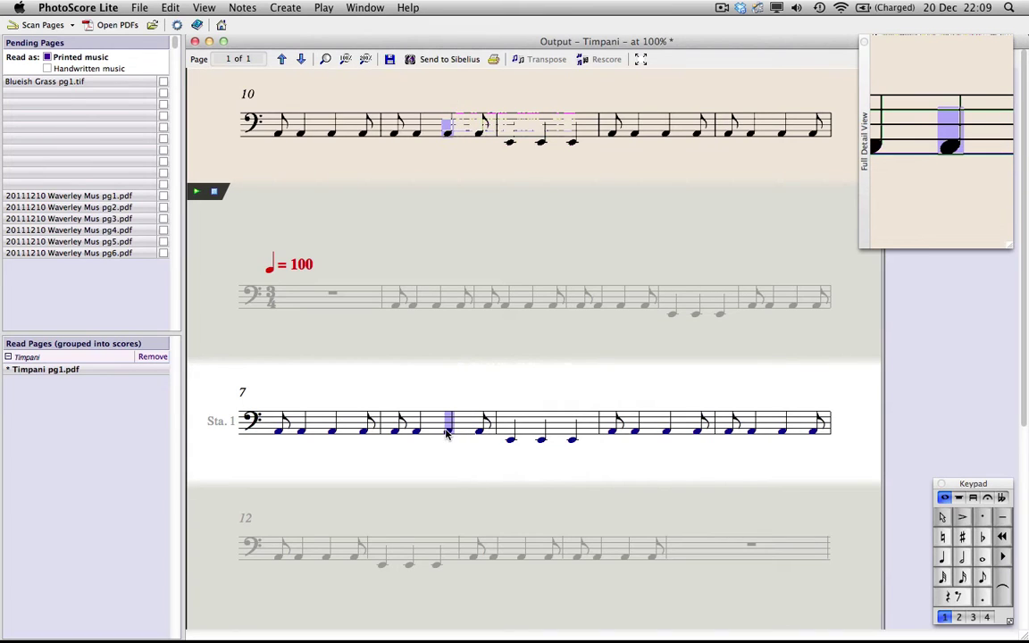
{"action": "left_click", "coordinate": [415, 431]}
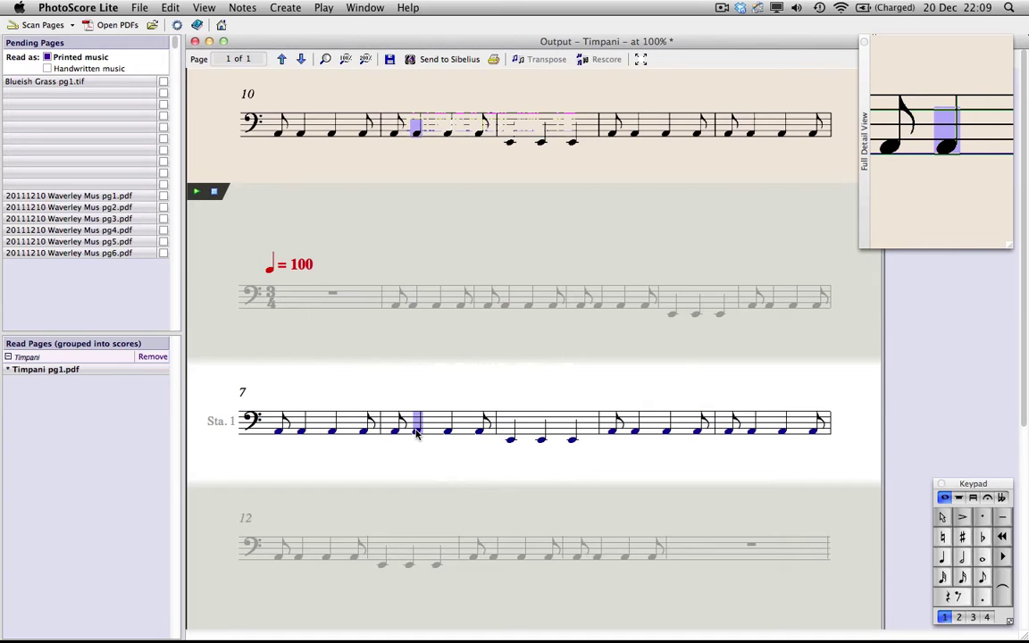
{"action": "scroll", "coordinate": [416, 434], "scroll_direction": "down", "scroll_amount": 5}
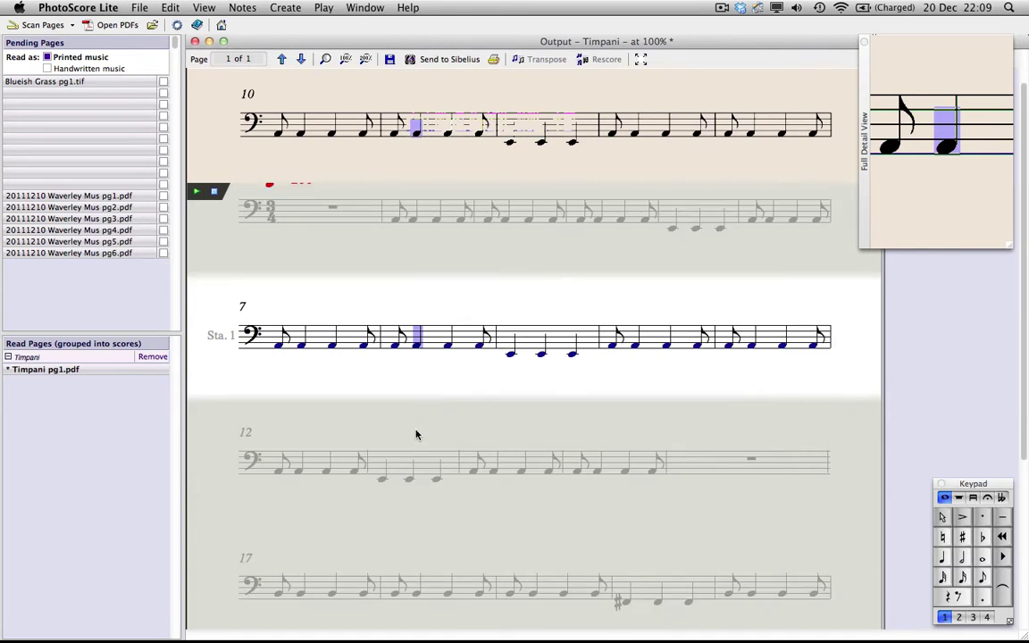
{"action": "left_click", "coordinate": [415, 447]}
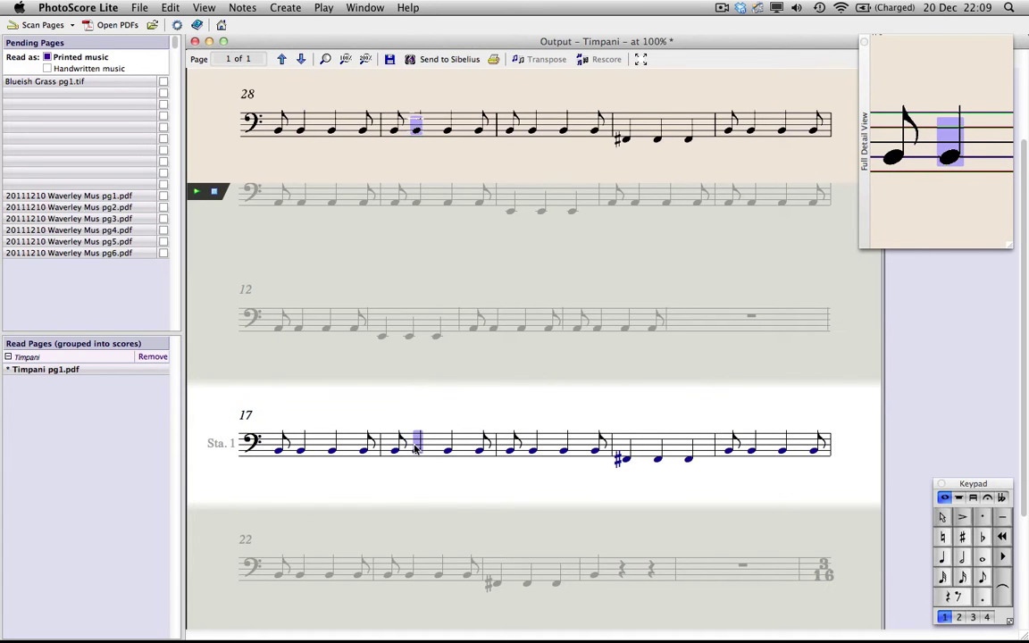
{"action": "scroll", "coordinate": [415, 448], "scroll_direction": "up", "scroll_amount": 10}
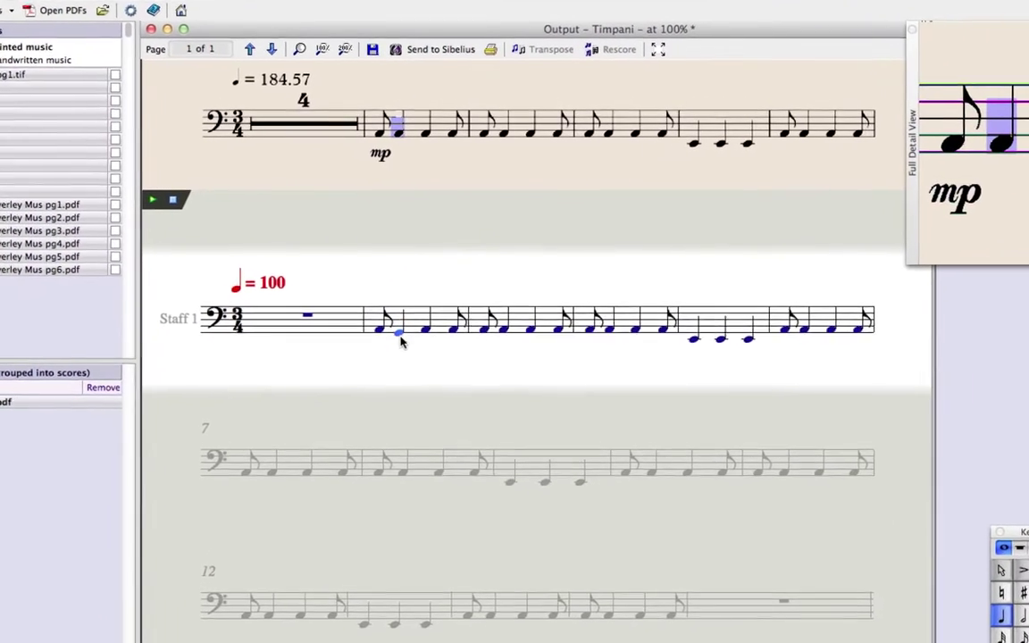
{"action": "left_click", "coordinate": [408, 314]}
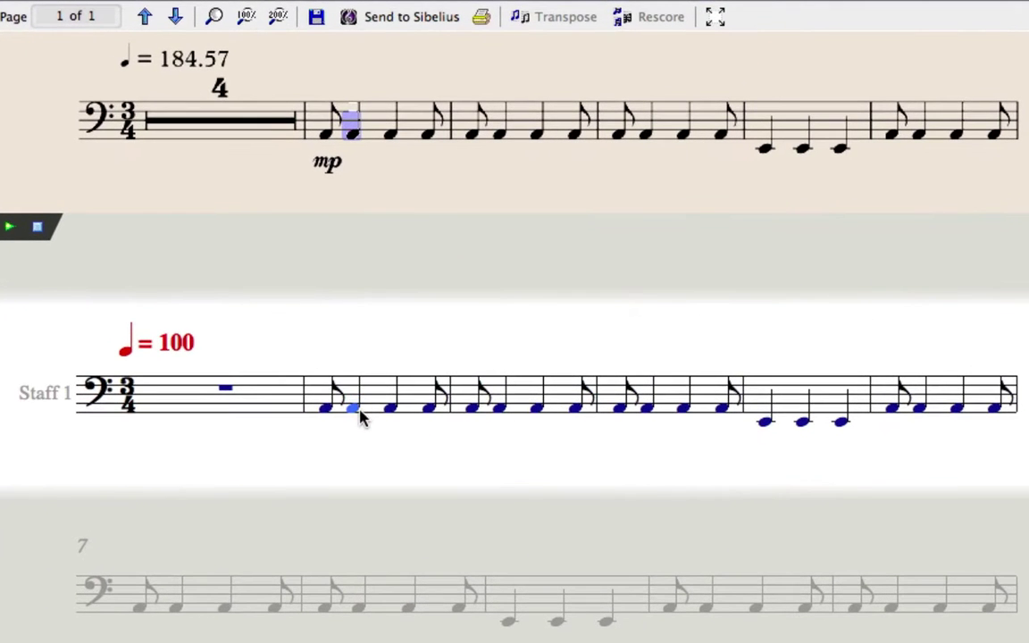
Fix the misread pitch in bar 2 and make the following note a quarter note
{"action": "key", "text": "Up"}
{"action": "key", "text": "Down"}
{"action": "key", "text": "Down"}
{"action": "key", "text": "Down"}
{"action": "key", "text": "Up"}
{"action": "key", "text": "Up"}
{"action": "left_click", "coordinate": [360, 418]}
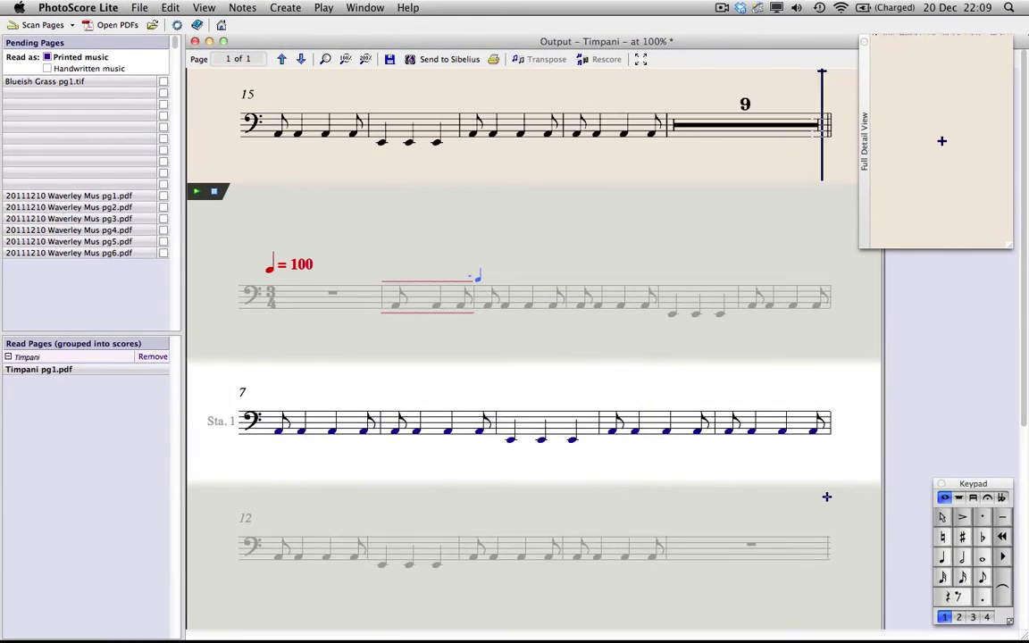
{"action": "left_click", "coordinate": [942, 558]}
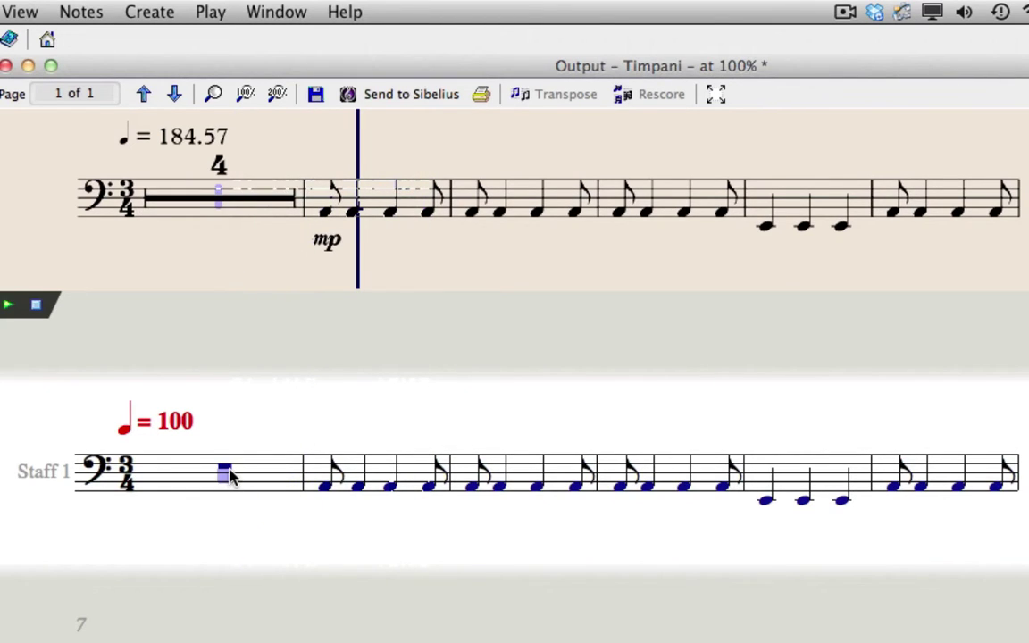
Turn the first bar's whole-bar rest into a 4-bar multirest
{"action": "left_click", "coordinate": [225, 474]}
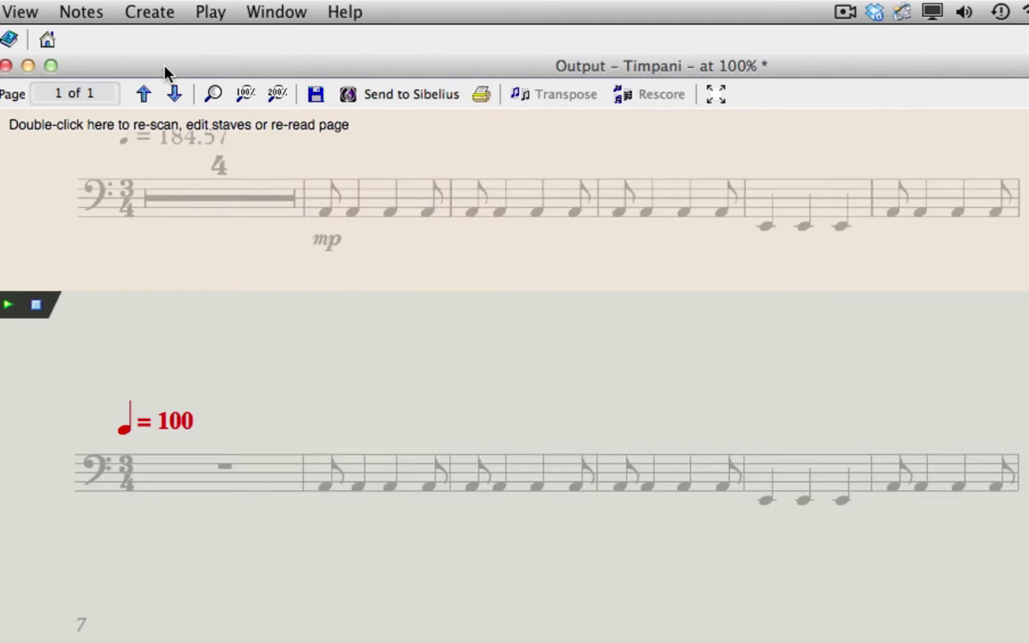
{"action": "left_click", "coordinate": [152, 15]}
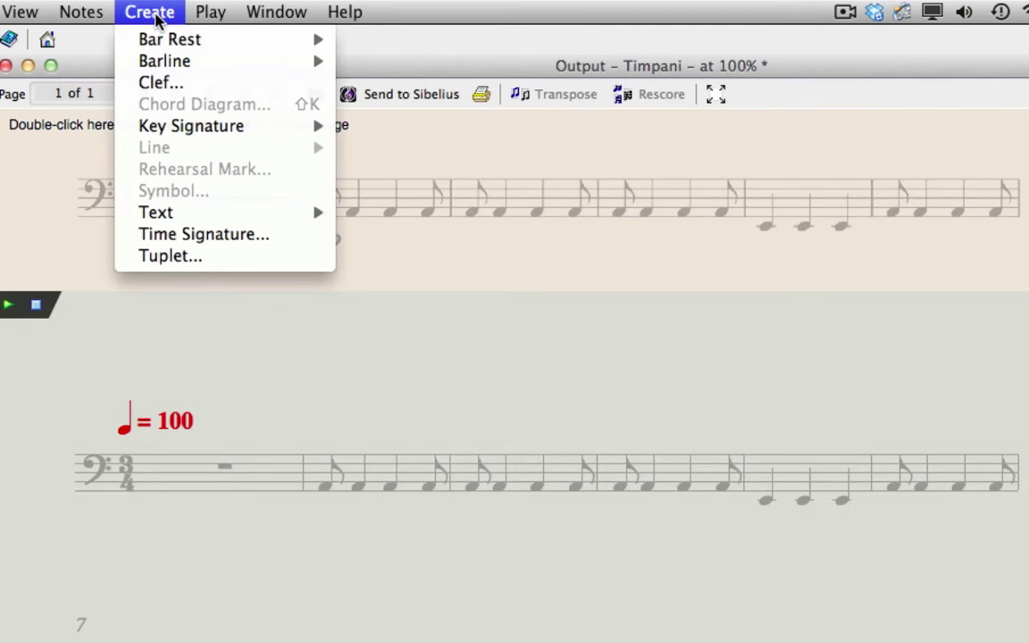
{"action": "mouse_move", "coordinate": [164, 45]}
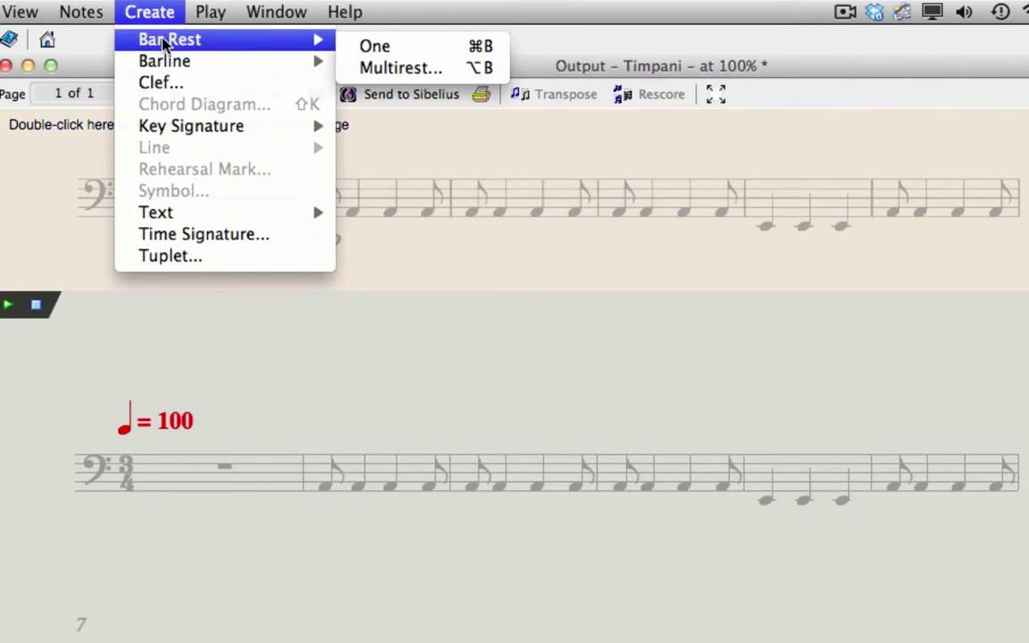
{"action": "left_click", "coordinate": [379, 68]}
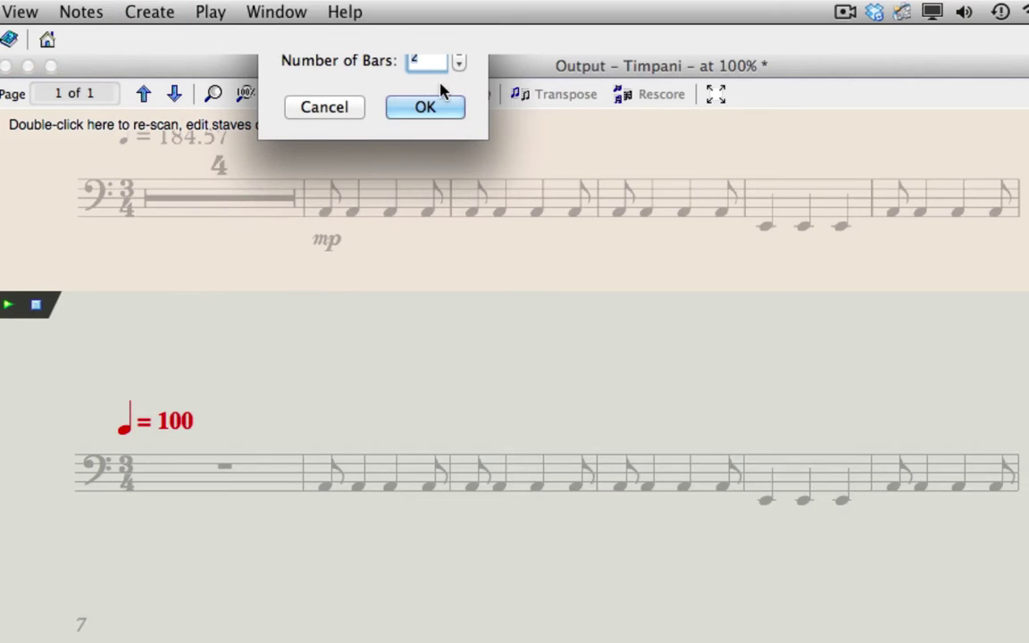
{"action": "type", "text": "4"}
{"action": "key", "text": "Return"}
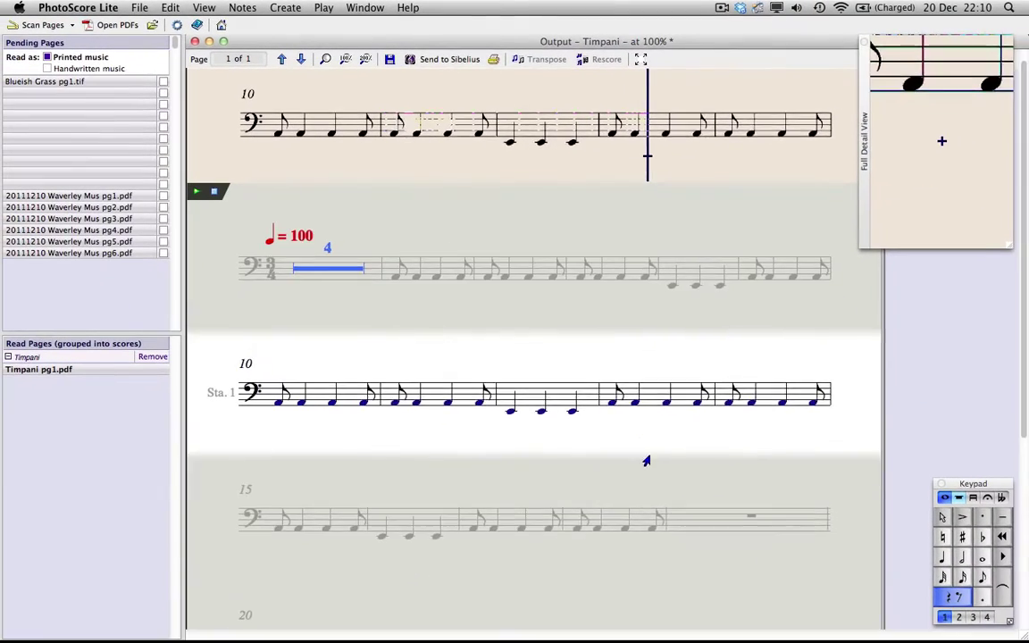
Add the nine-bar multirest at bar 15 and a 3-bar multirest further on
{"action": "left_click", "coordinate": [286, 7]}
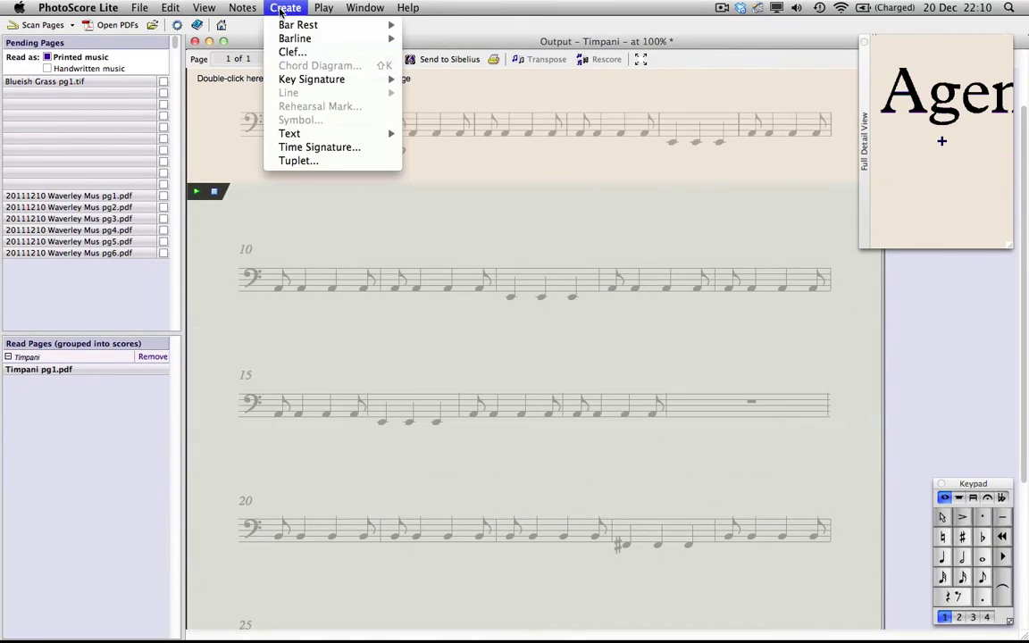
{"action": "left_click", "coordinate": [486, 41]}
{"action": "left_click", "coordinate": [473, 66]}
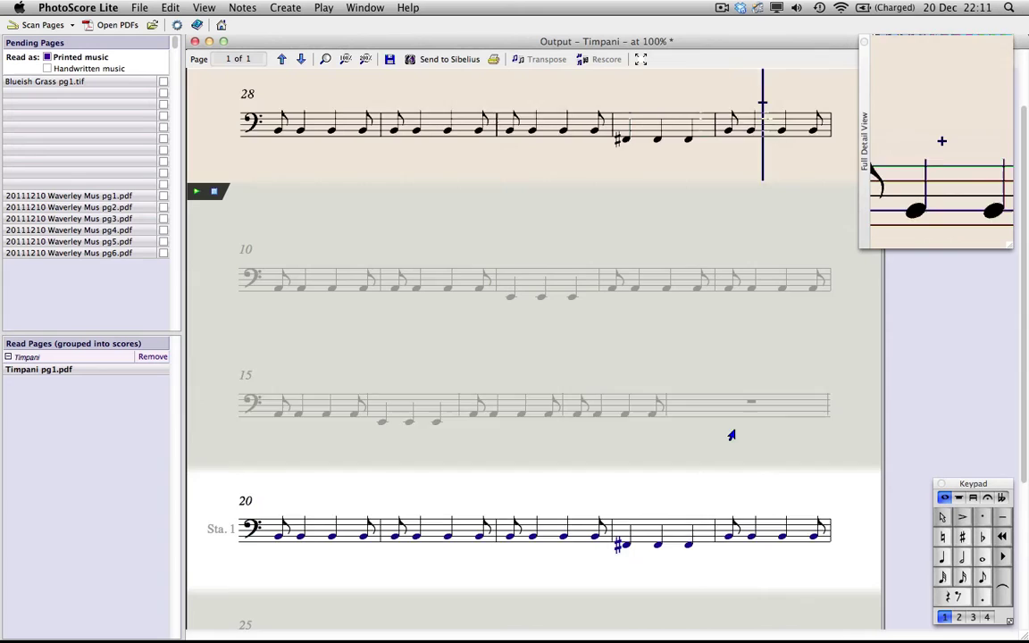
{"action": "scroll", "coordinate": [711, 435], "scroll_direction": "down", "scroll_amount": 3}
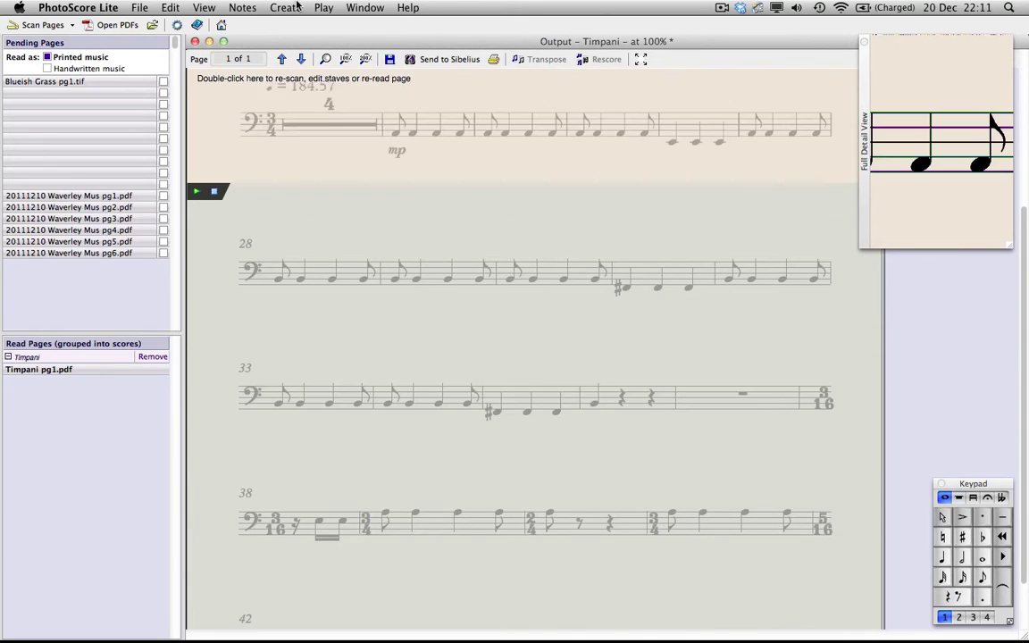
{"action": "left_click", "coordinate": [285, 7]}
{"action": "mouse_move", "coordinate": [392, 30]}
{"action": "left_click", "coordinate": [443, 42]}
{"action": "type", "text": "3"}
{"action": "key", "text": "Return"}
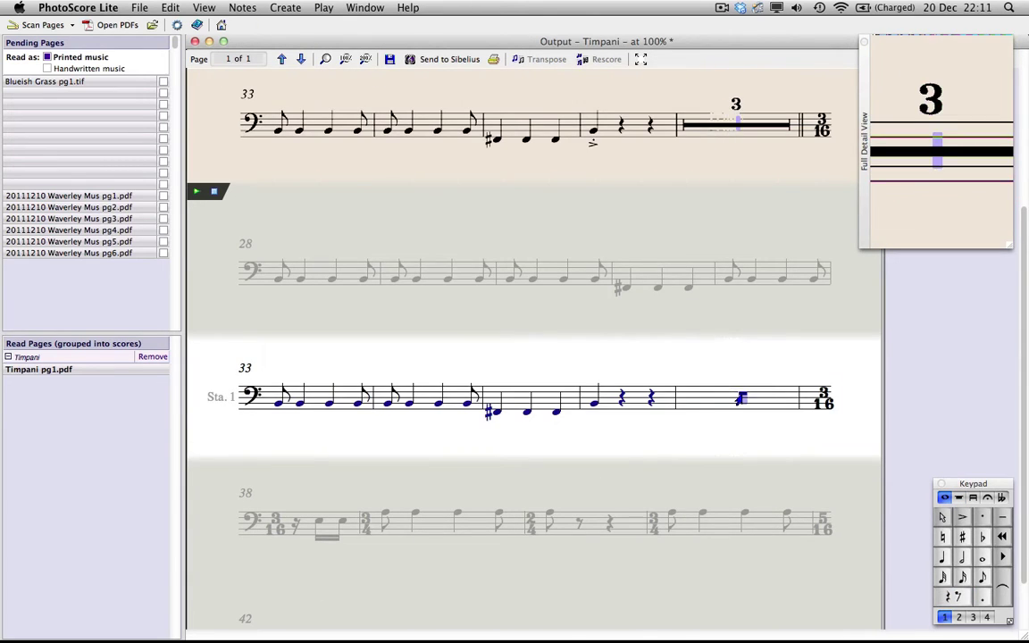
Make the rest in the last bar a 4-bar multirest
{"action": "left_click", "coordinate": [714, 587]}
{"action": "left_click", "coordinate": [286, 8]}
{"action": "mouse_move", "coordinate": [392, 30]}
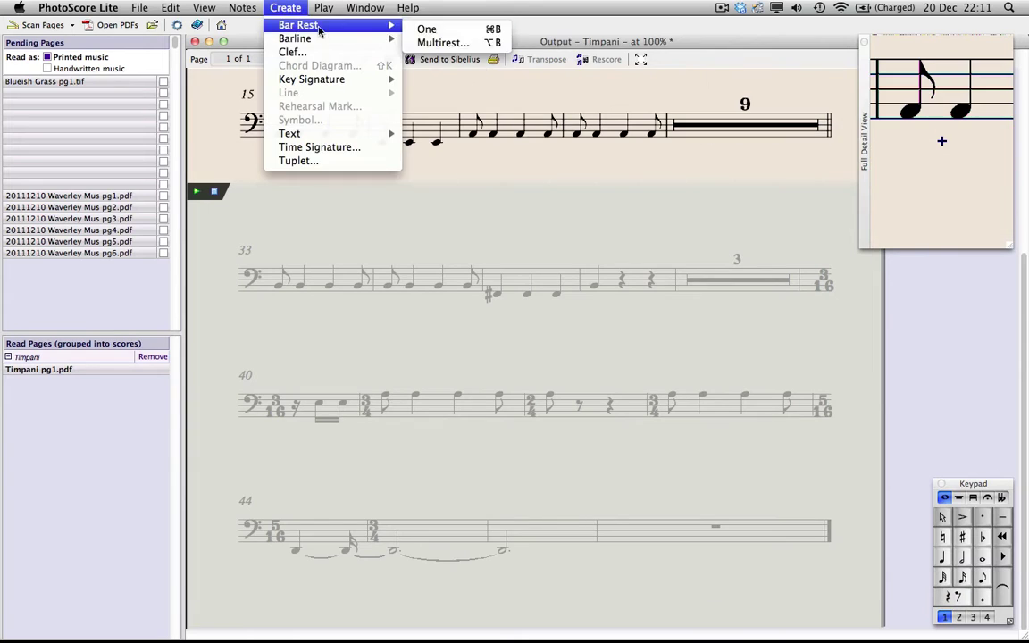
{"action": "left_click", "coordinate": [443, 42]}
{"action": "type", "text": "4"}
{"action": "key", "text": "Return"}
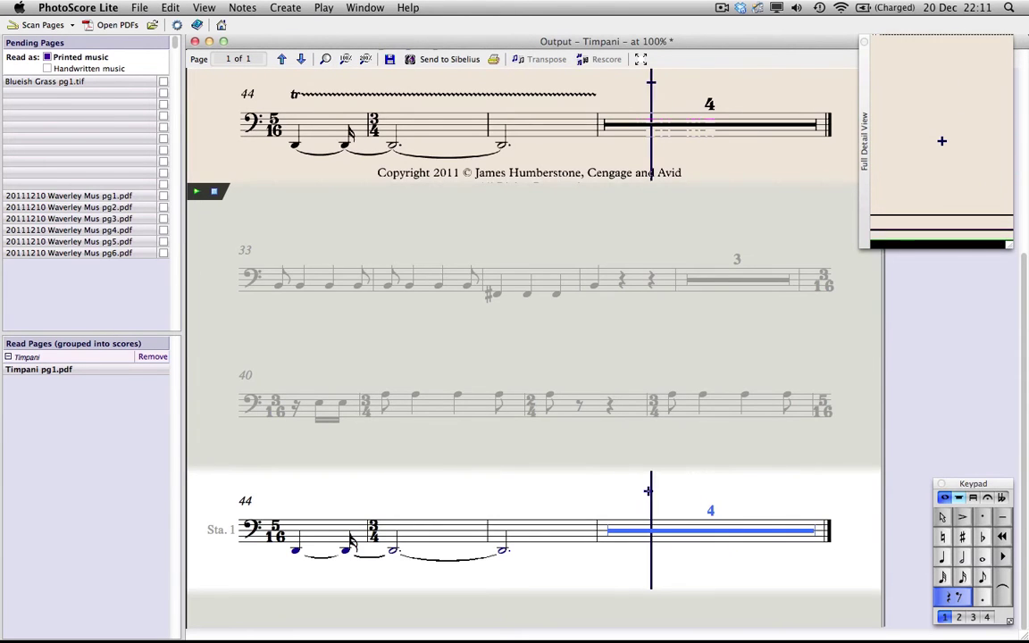
Send the part to Sibelius with manual instrument choice, mapping the staff to Timpani [with key]
{"action": "left_click", "coordinate": [439, 62]}
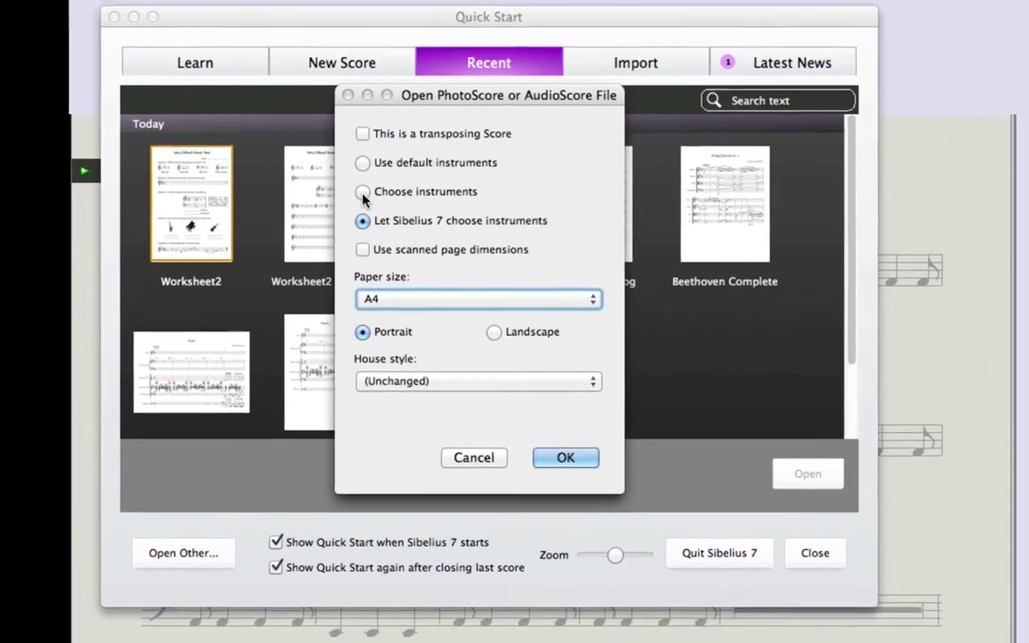
{"action": "left_click", "coordinate": [363, 195]}
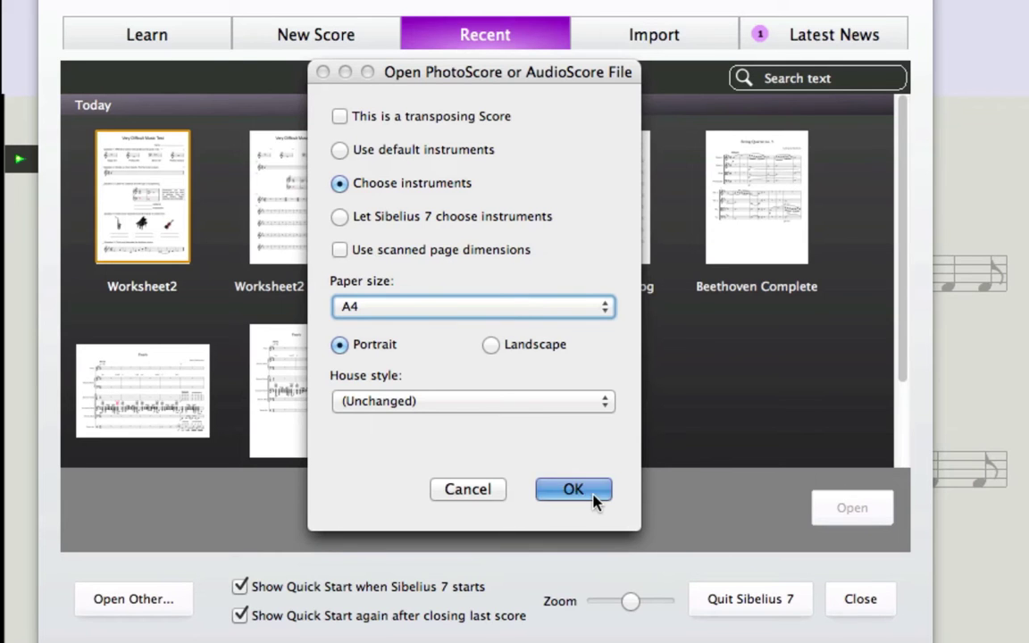
{"action": "left_click", "coordinate": [574, 490]}
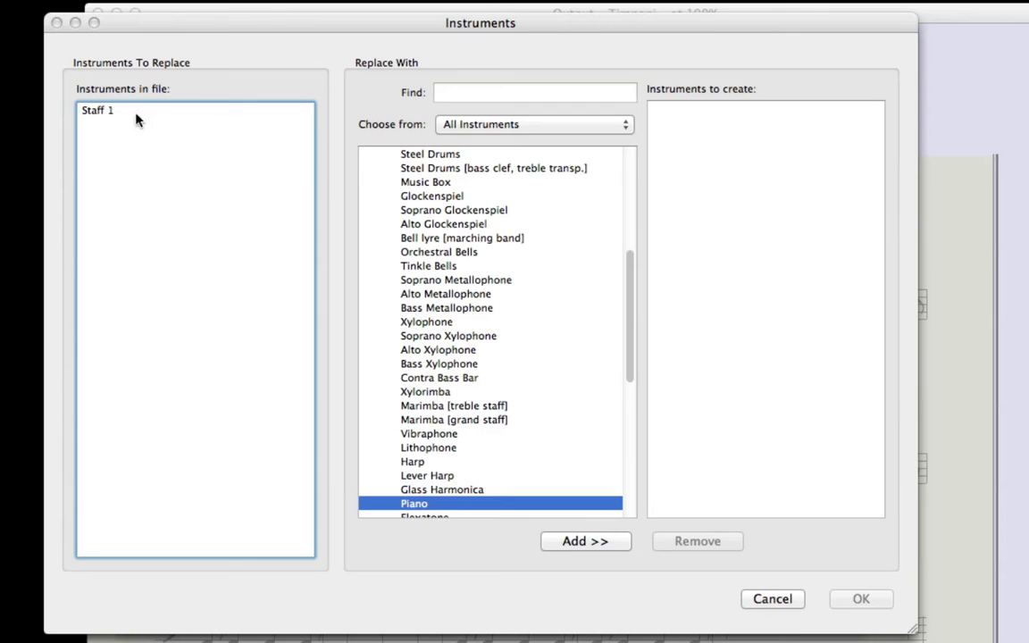
{"action": "left_click", "coordinate": [481, 91]}
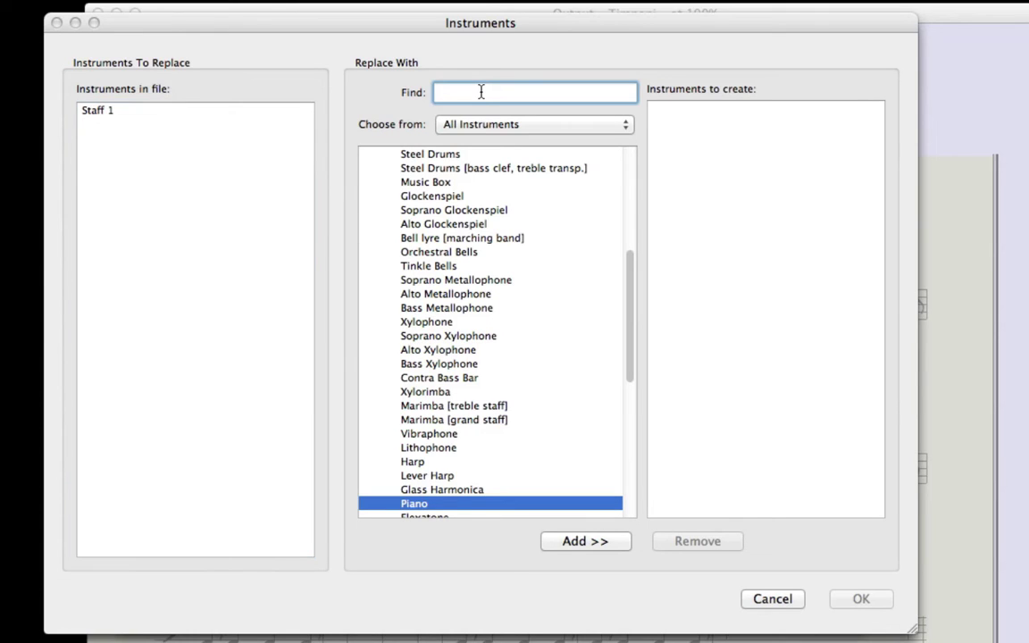
{"action": "type", "text": "timpan"}
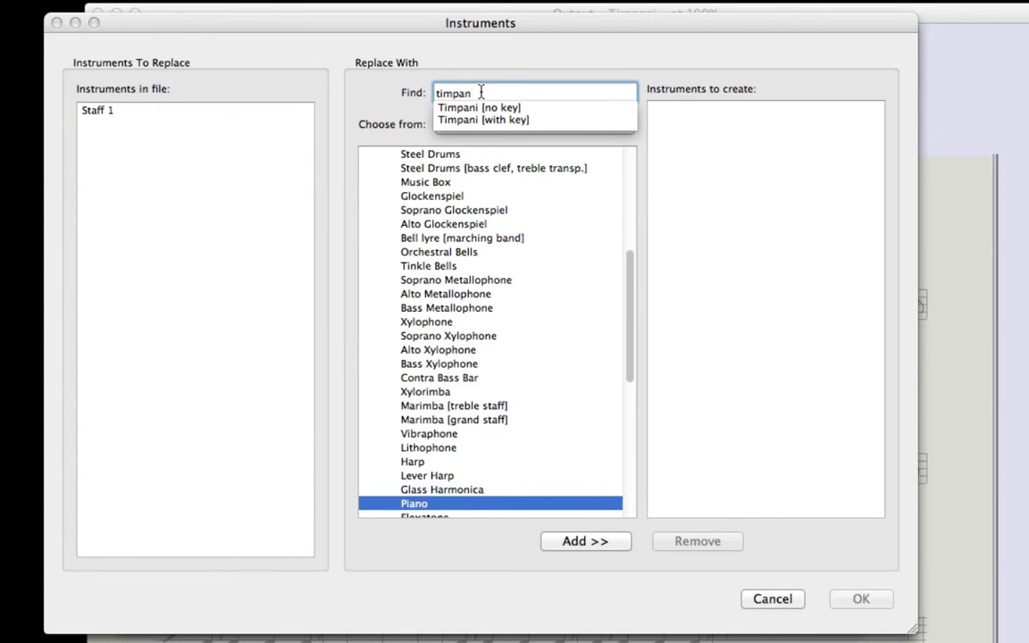
{"action": "left_click", "coordinate": [469, 120]}
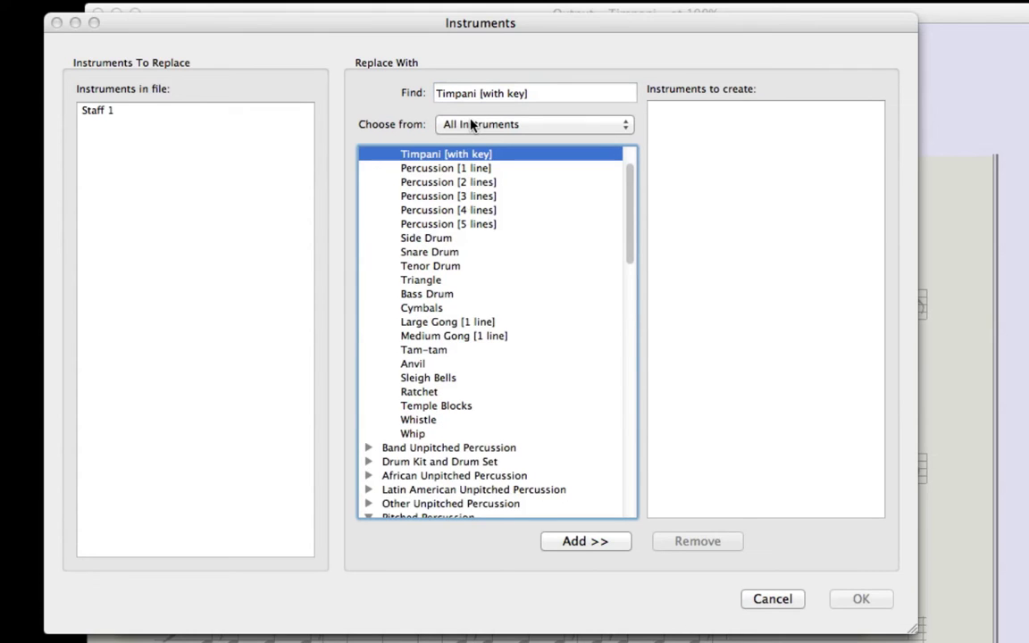
{"action": "left_click", "coordinate": [600, 541]}
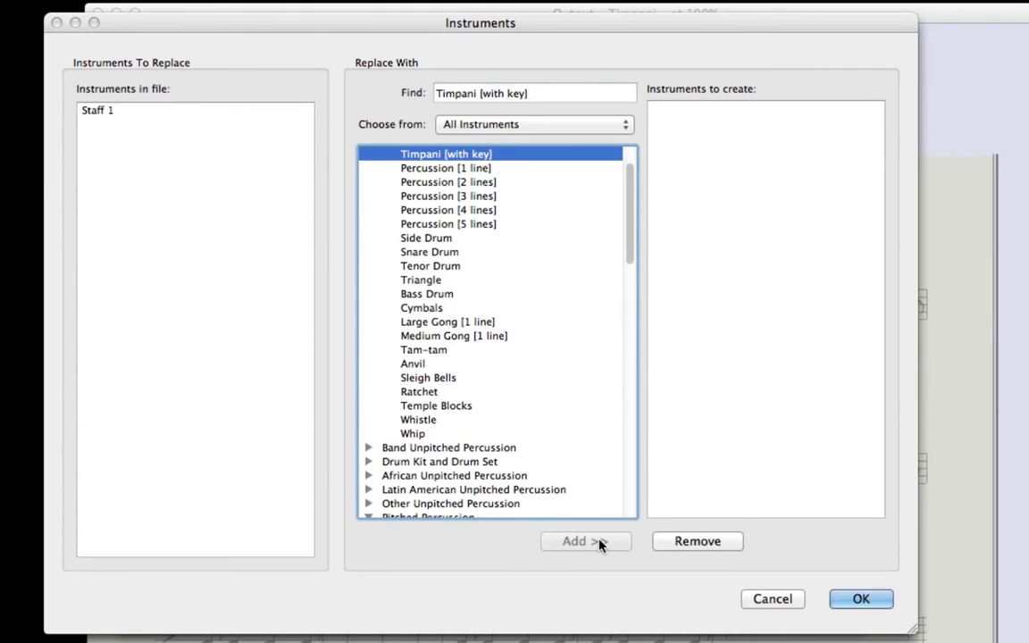
{"action": "left_click", "coordinate": [857, 600]}
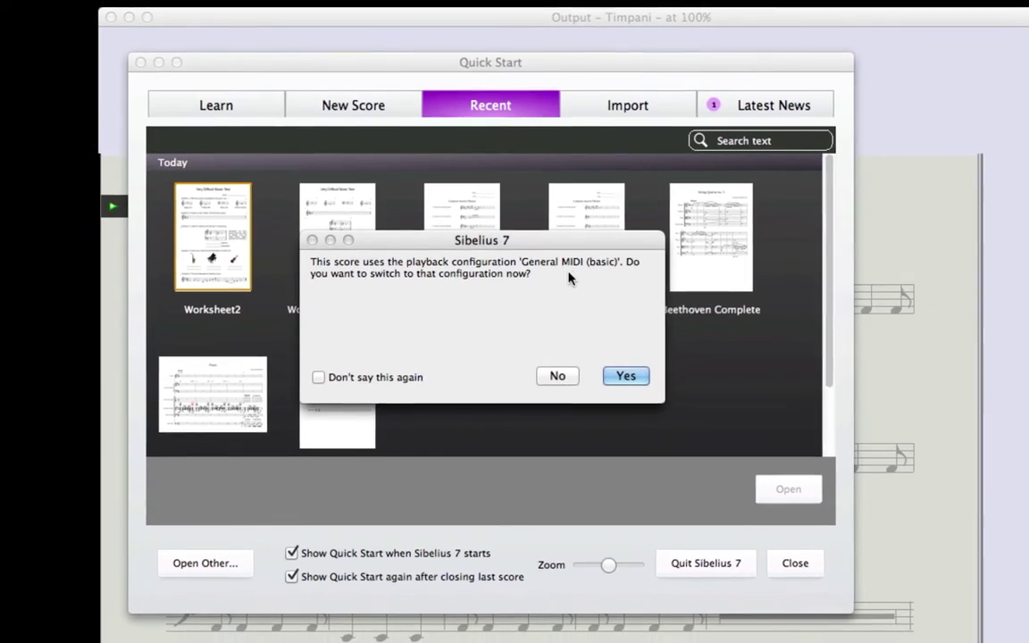
Keep the current playback configuration and delete the ♩ = 100 tempo marking
{"action": "left_click", "coordinate": [559, 383]}
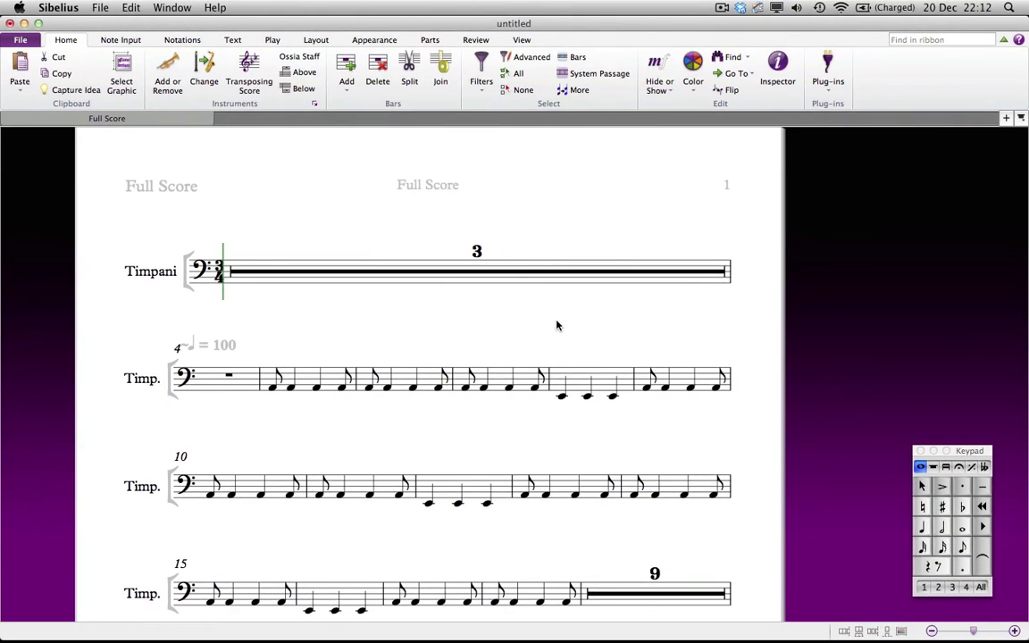
{"action": "left_click", "coordinate": [249, 348]}
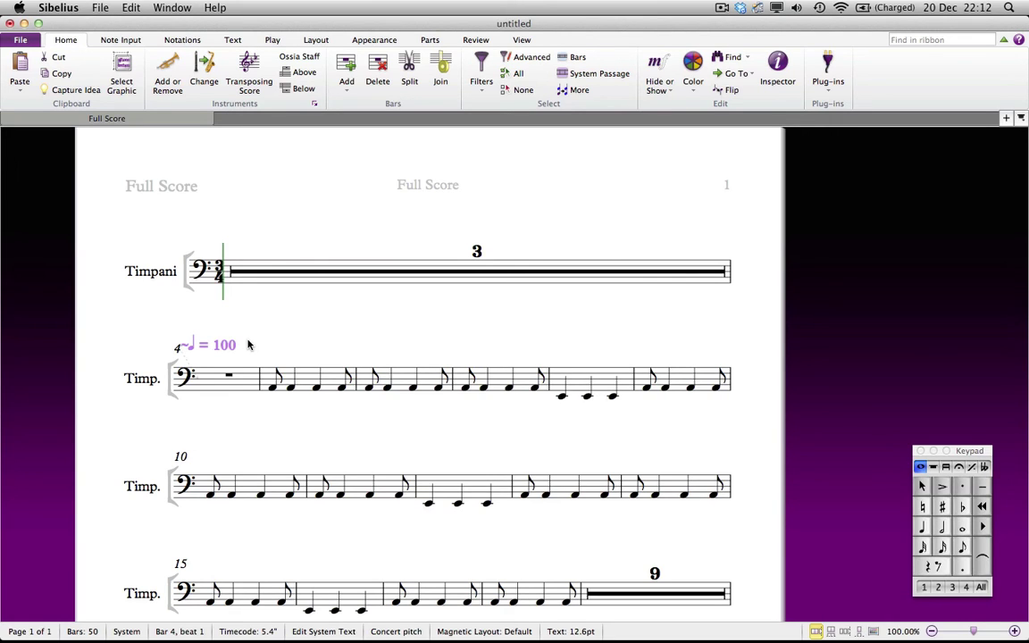
{"action": "key", "text": "Delete"}
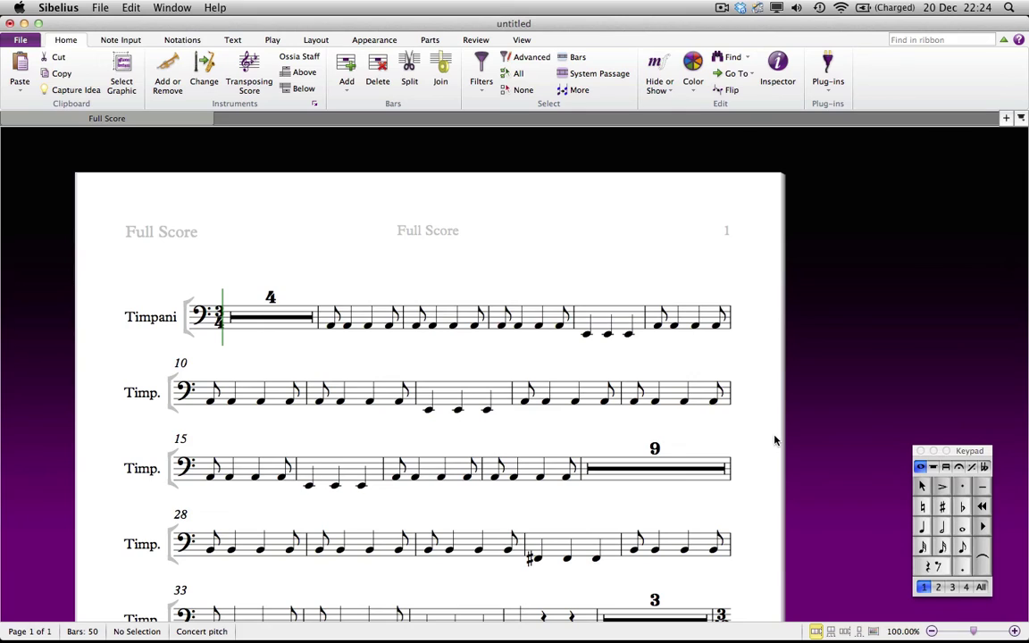
Add an mp dynamic under the first note of bar 5
{"action": "left_click", "coordinate": [329, 321]}
{"action": "key", "text": "super+e"}
{"action": "type", "text": "mp"}
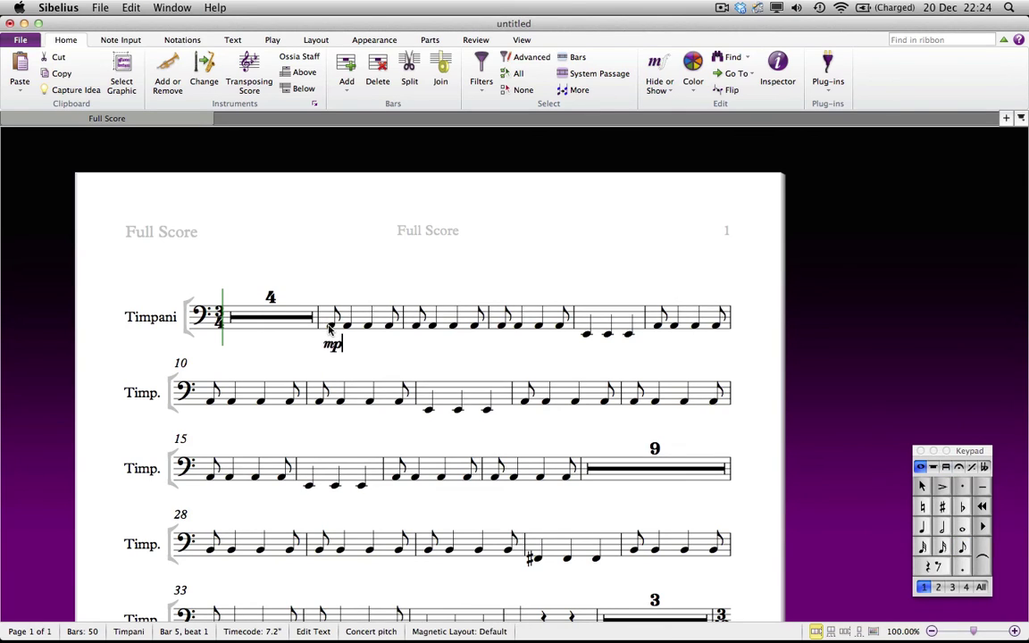
{"action": "key", "text": "Escape"}
Add an f under bar 40's first sixteenth, then select bars 44 to 46
{"action": "scroll", "coordinate": [495, 413], "scroll_direction": "down", "scroll_amount": 6}
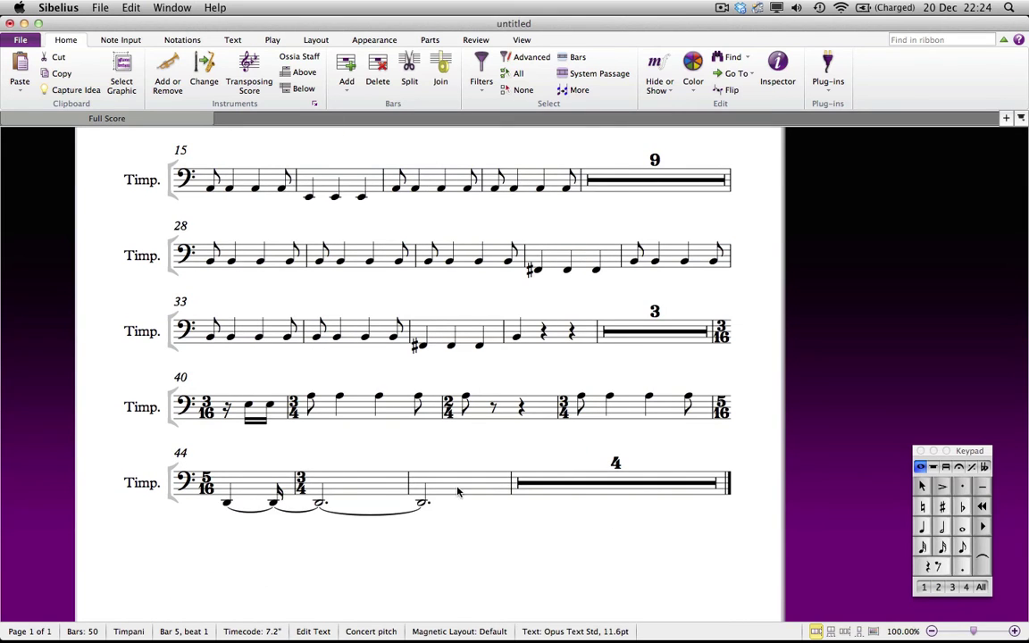
{"action": "left_click", "coordinate": [257, 411]}
{"action": "key", "text": "super+e"}
{"action": "type", "text": "f"}
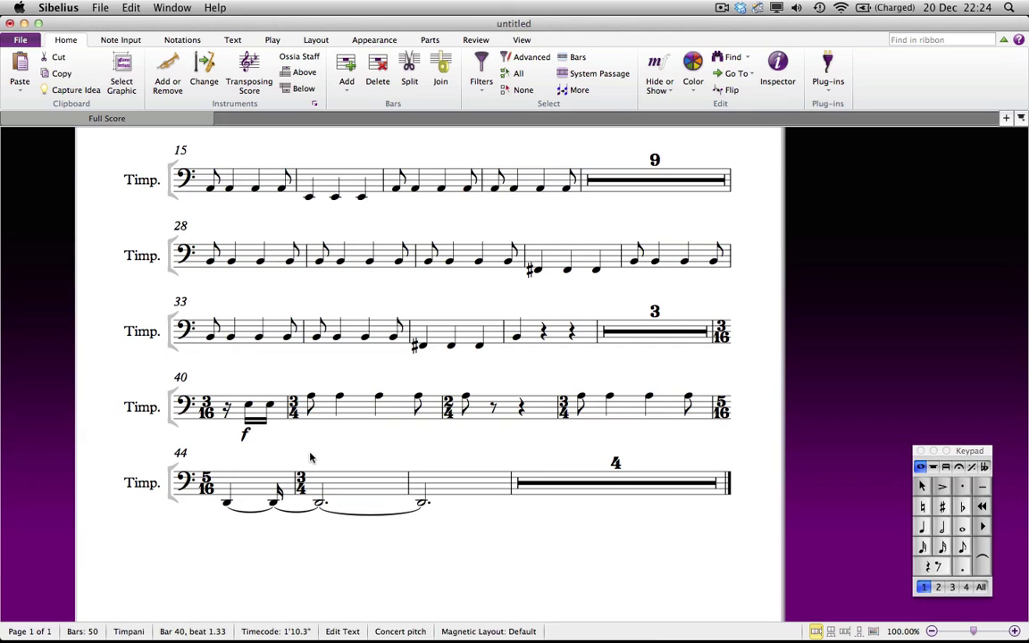
{"action": "key", "text": "Escape"}
{"action": "key", "text": "Escape"}
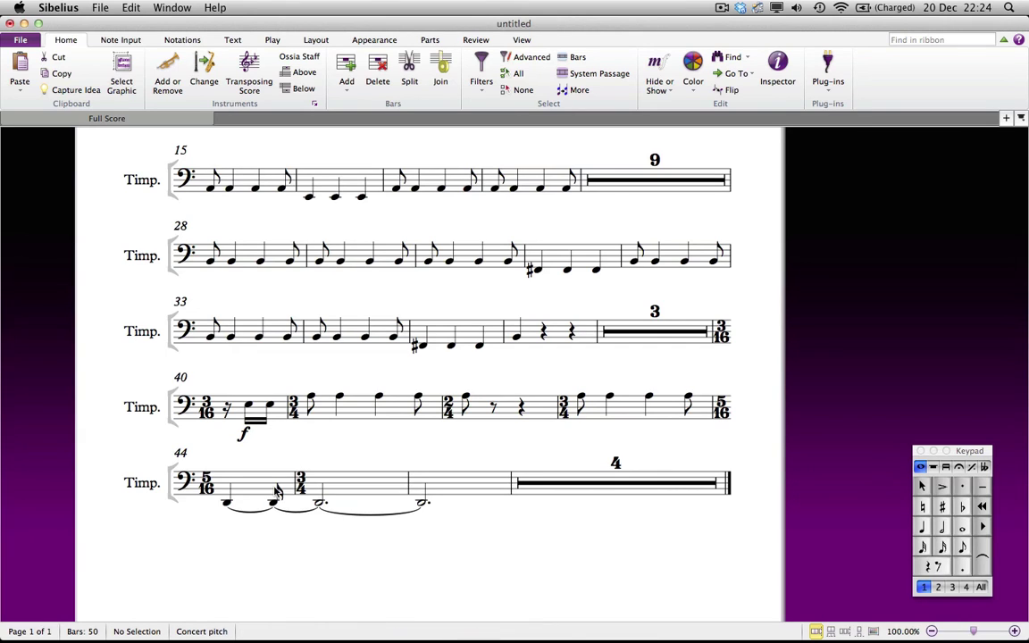
{"action": "left_click", "coordinate": [240, 476]}
{"action": "left_click", "coordinate": [464, 488], "text": "shift"}
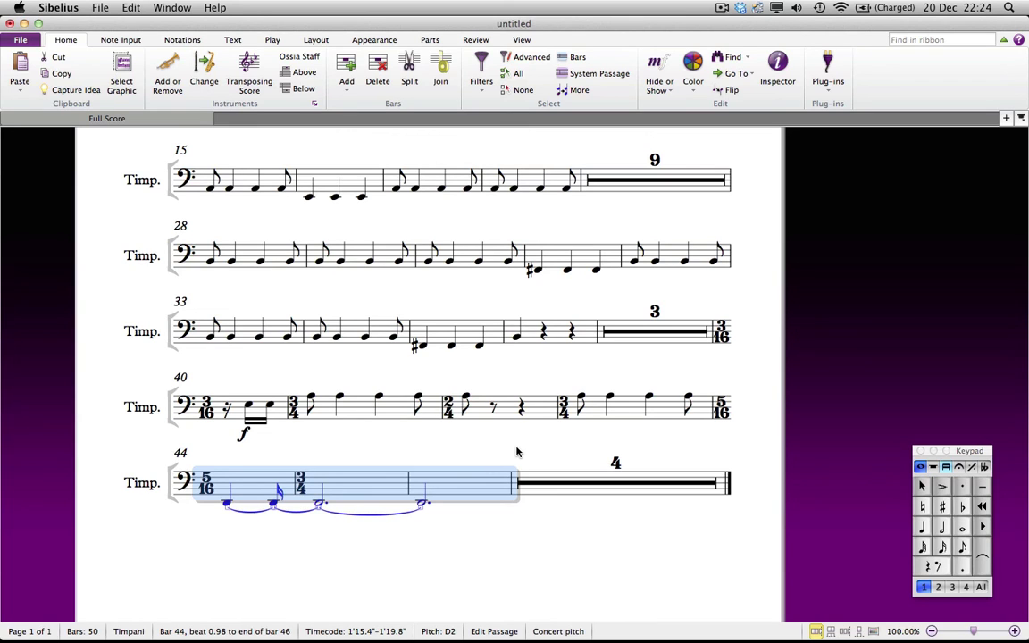
Add a trill line over bars 44–46 and start saving the score as 'my timpani'
{"action": "key", "text": "l"}
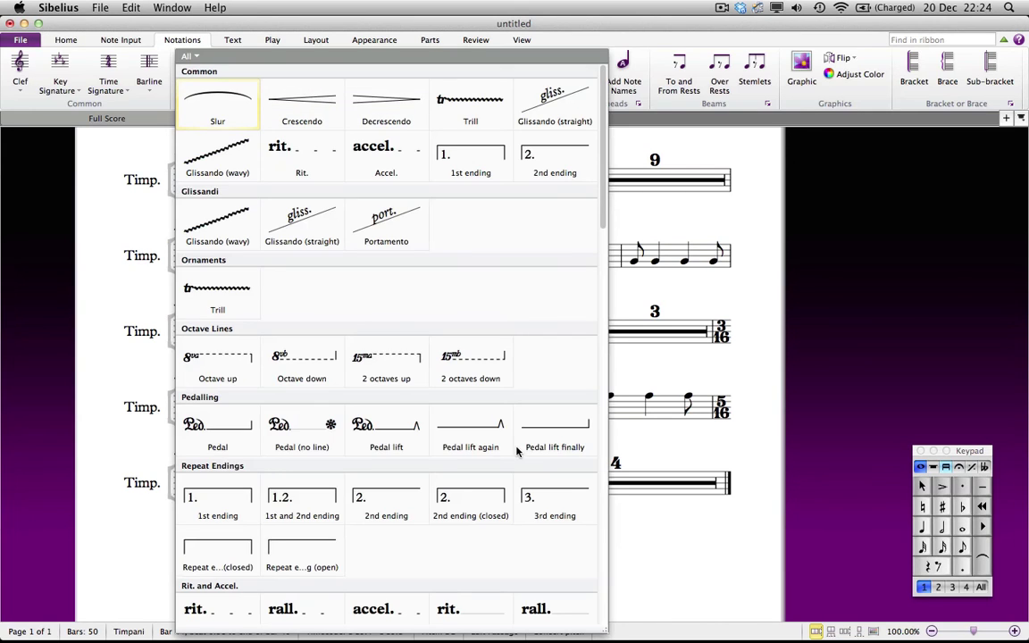
{"action": "left_click", "coordinate": [458, 109]}
{"action": "key", "text": "Escape"}
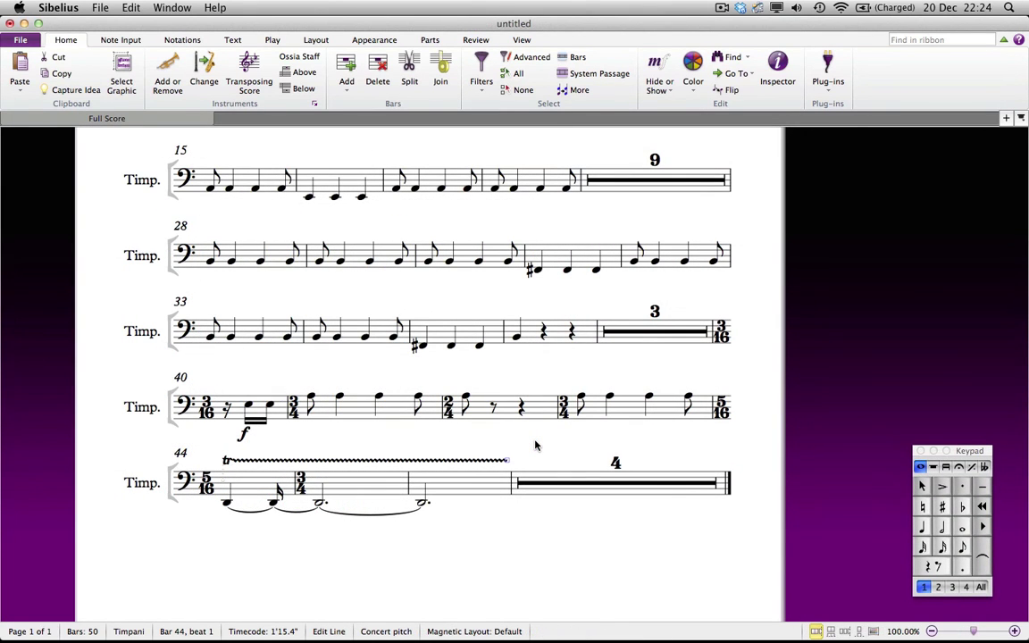
{"action": "key", "text": "super+s"}
{"action": "type", "text": "my timpani"}
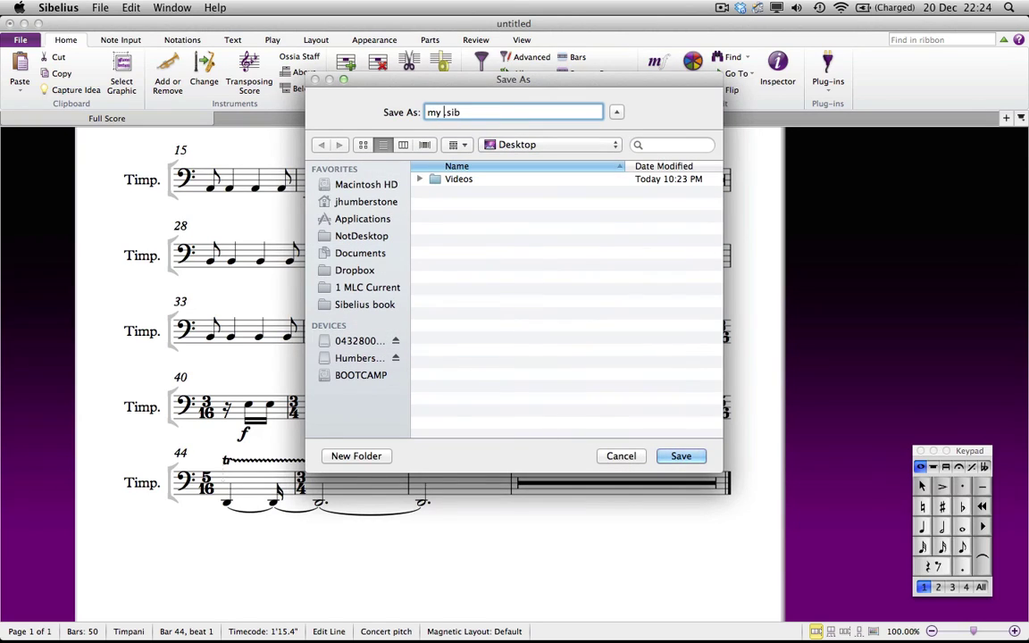